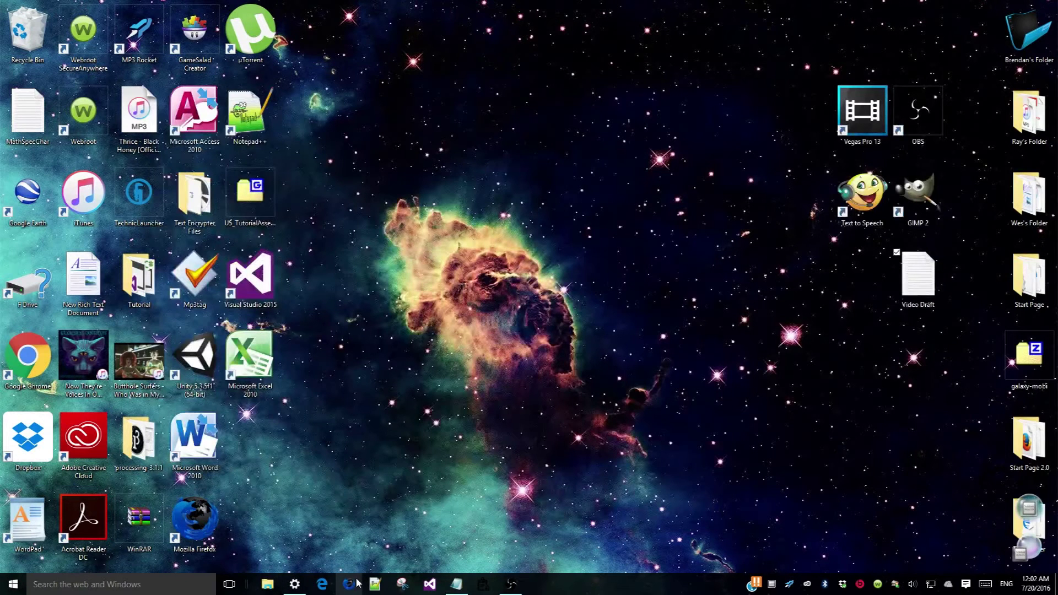
click(353, 589)
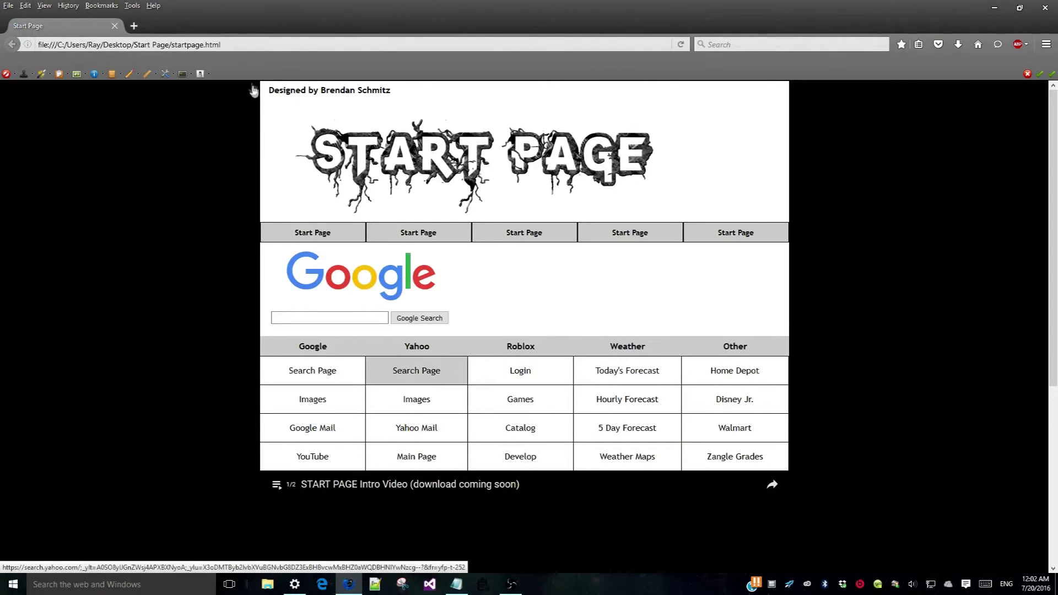
click(253, 46)
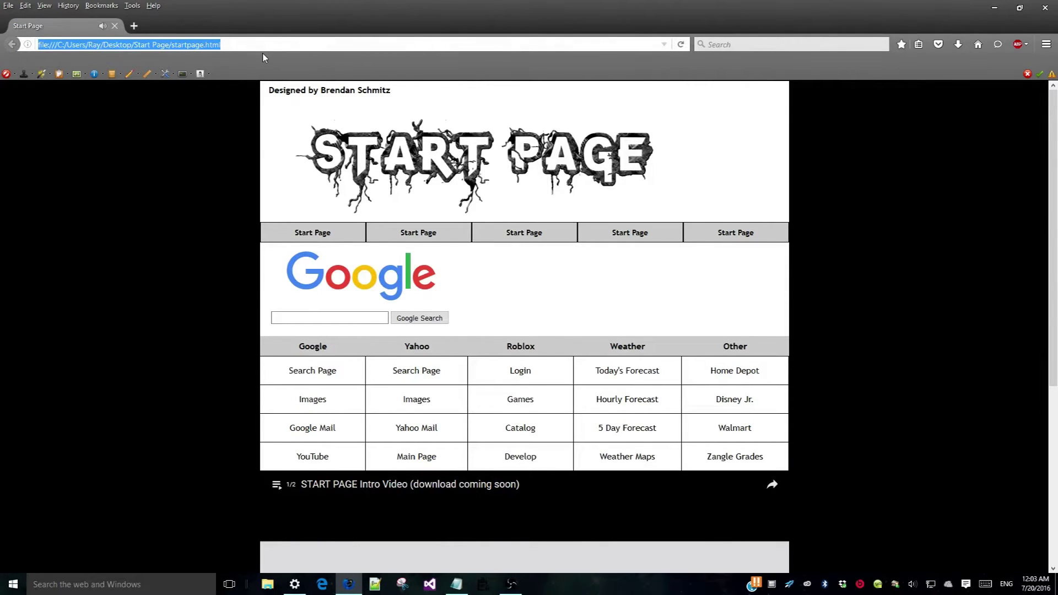
key(BackSpace)
text(http://adf.ly/1T67MM)
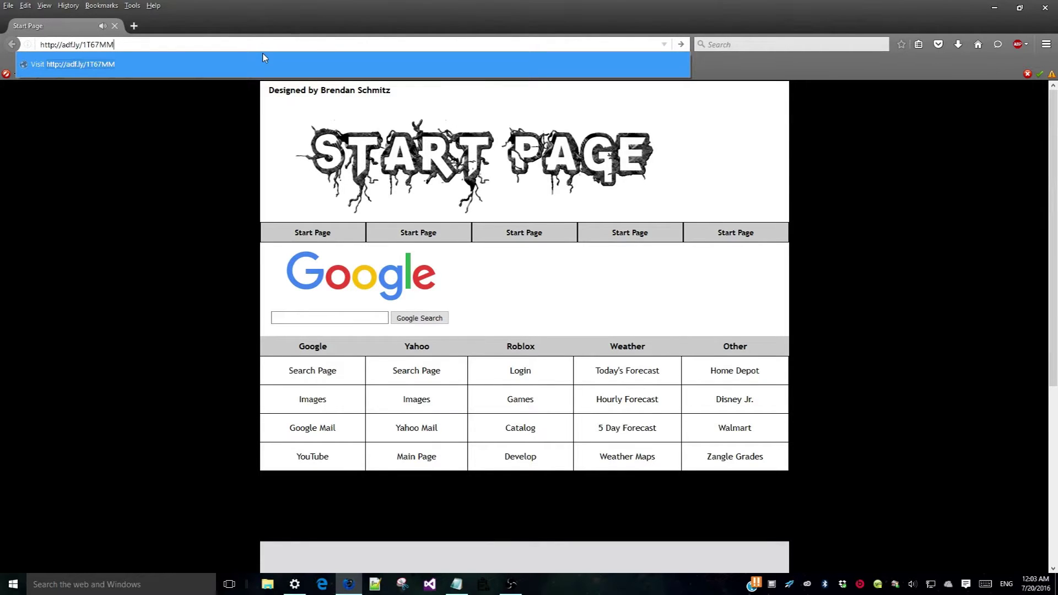
key(Return)
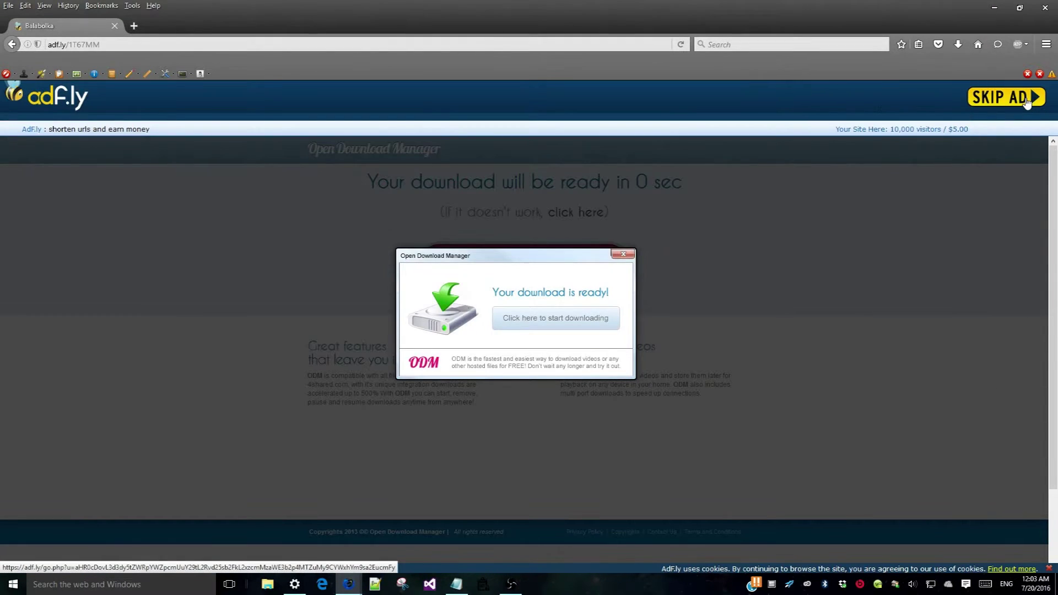
click(1027, 98)
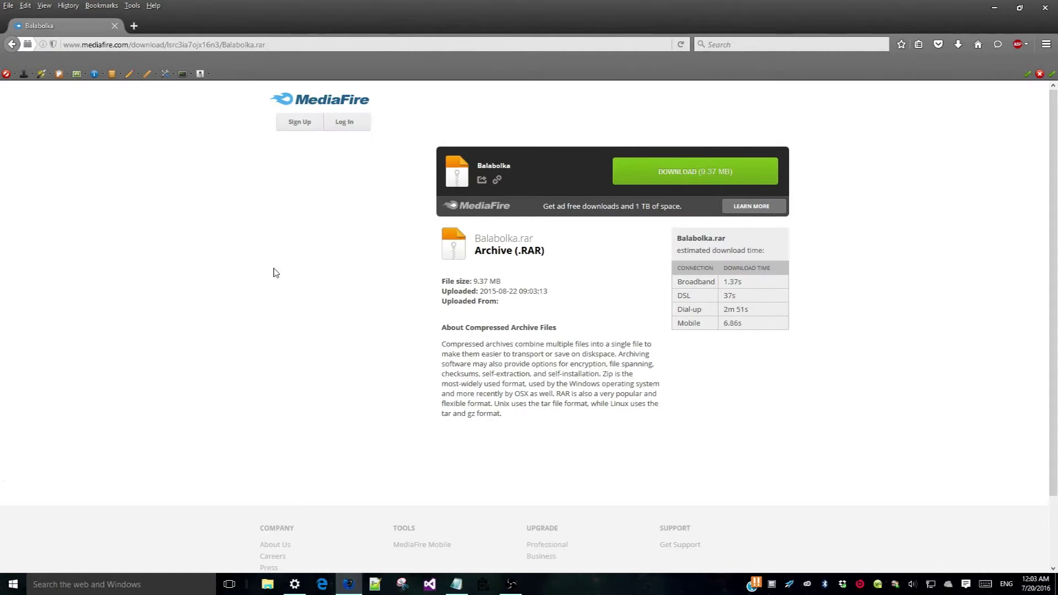
Step: Download Balabolka.rar from MediaFire and open the saved Balabolka(1).rar from Downloads
click(692, 172)
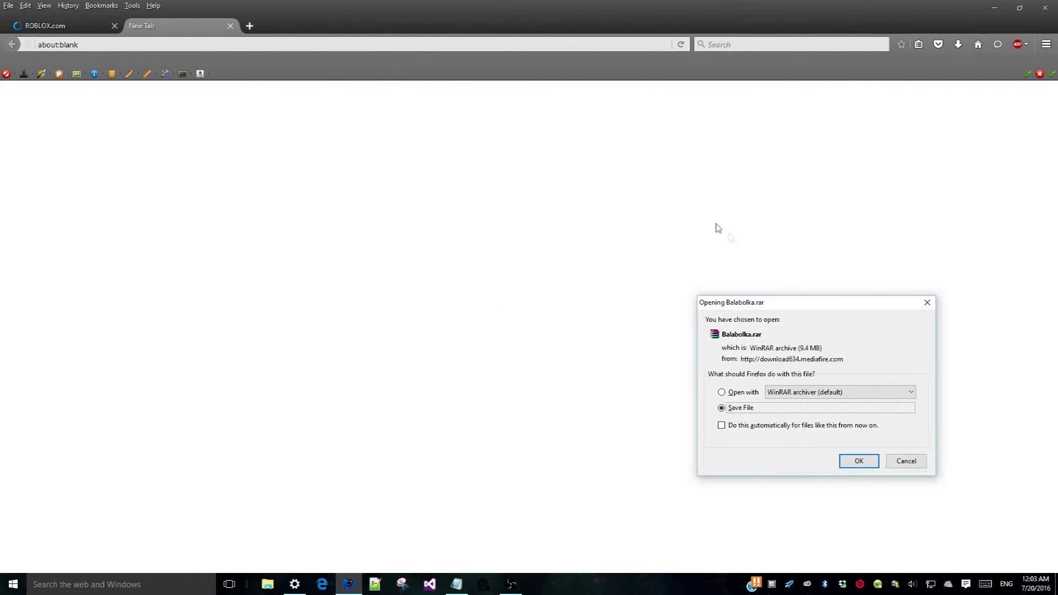
drag(768, 300, 390, 218)
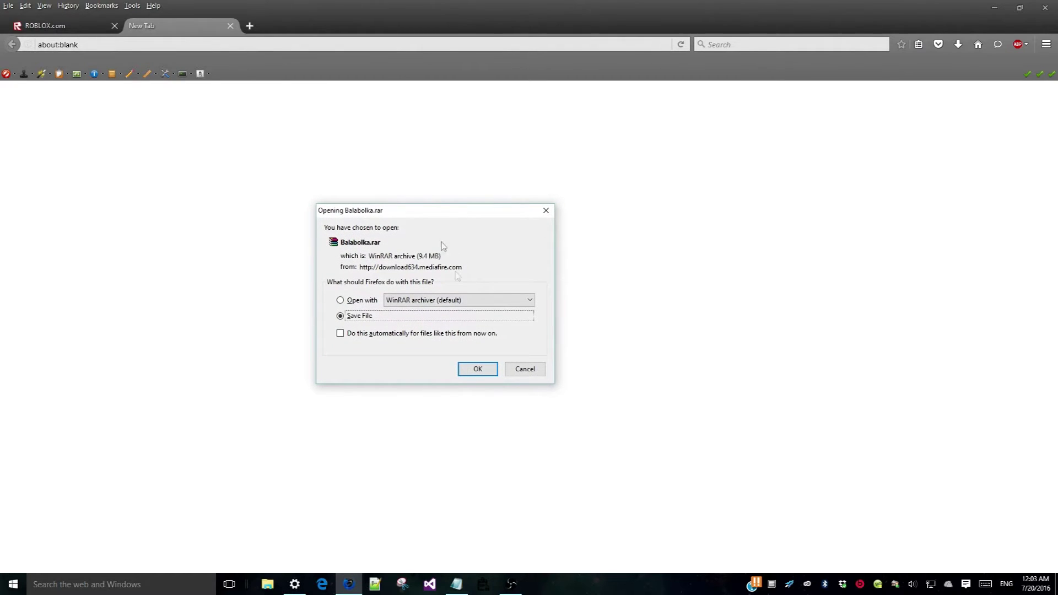
click(478, 370)
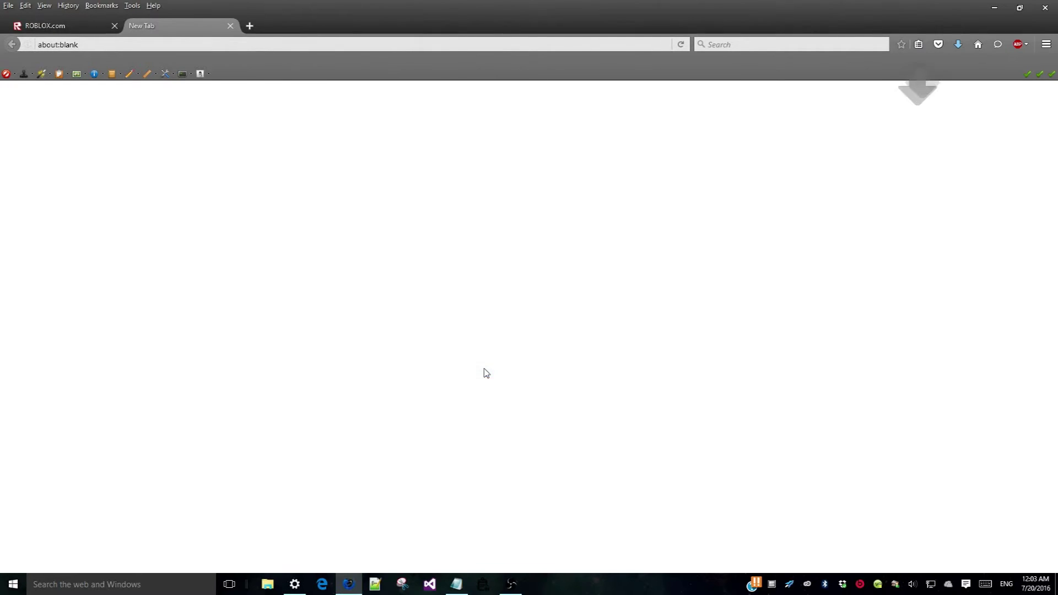
click(958, 45)
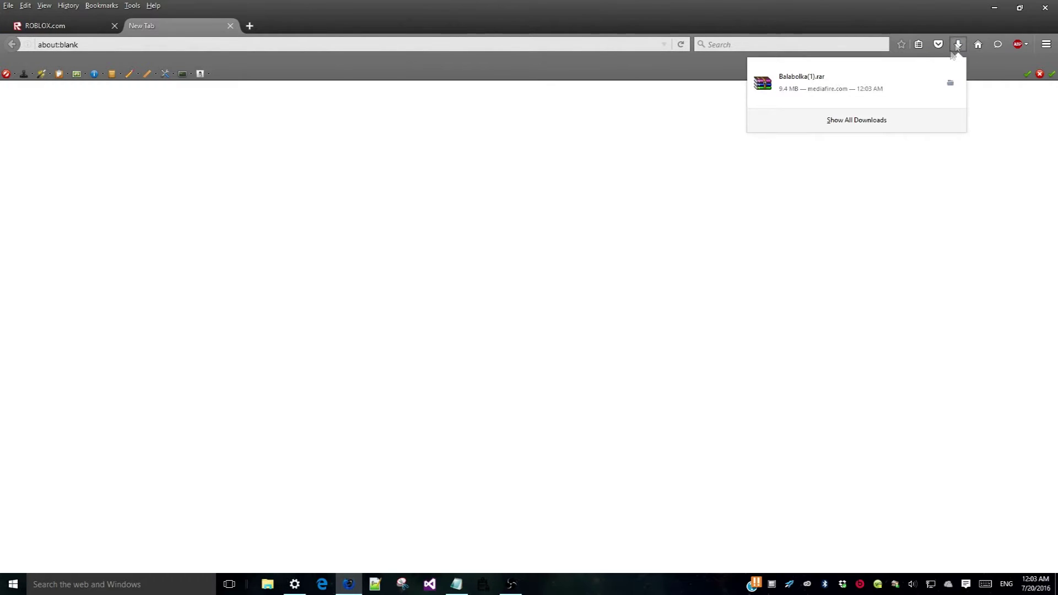
click(919, 88)
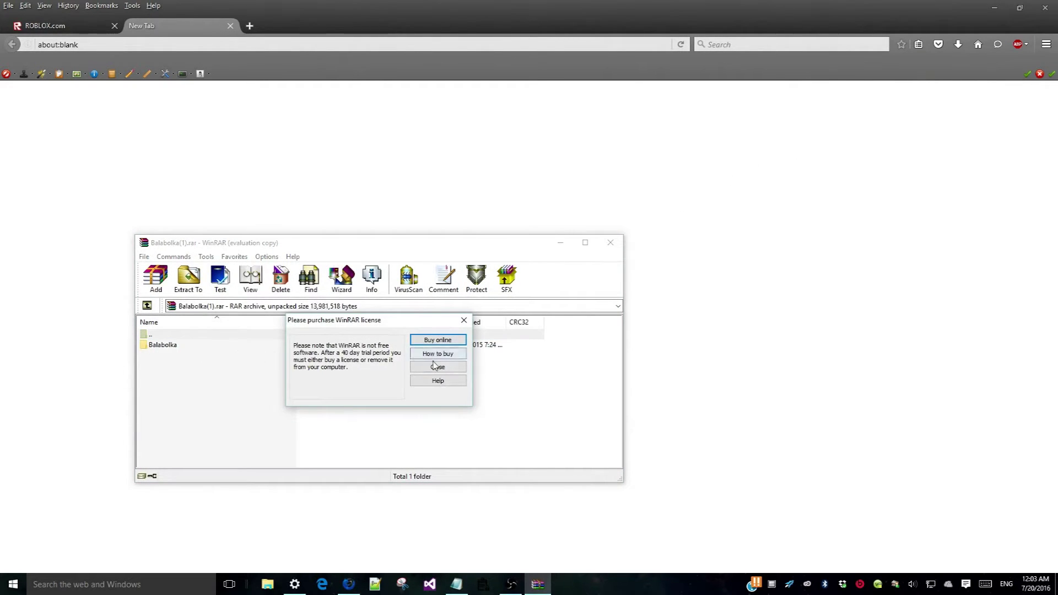
Step: Dismiss the WinRAR licence reminder and browse the archive's Balabolka folder
click(436, 368)
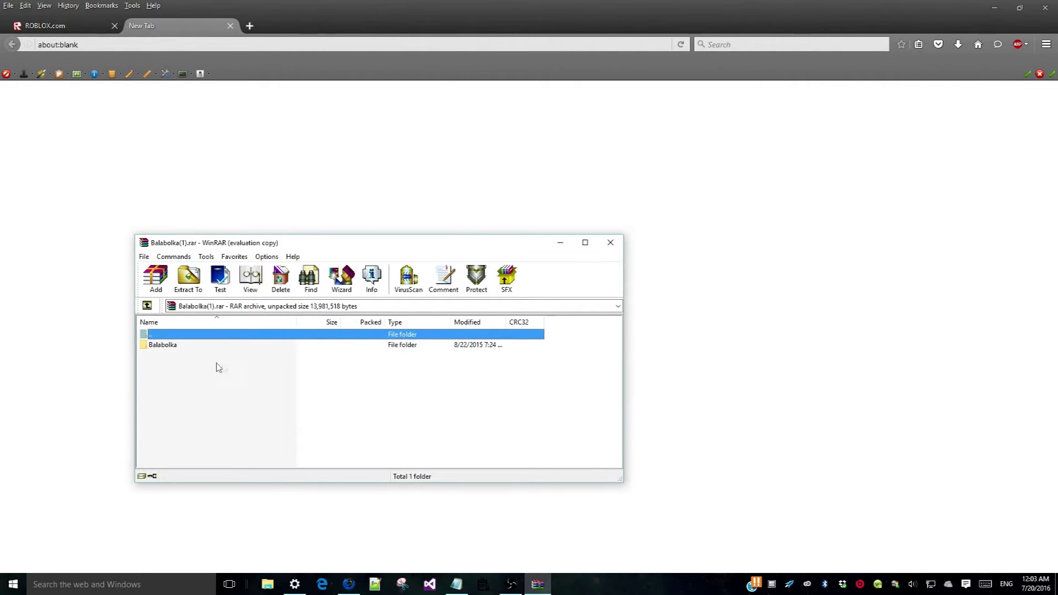
double_click(174, 346)
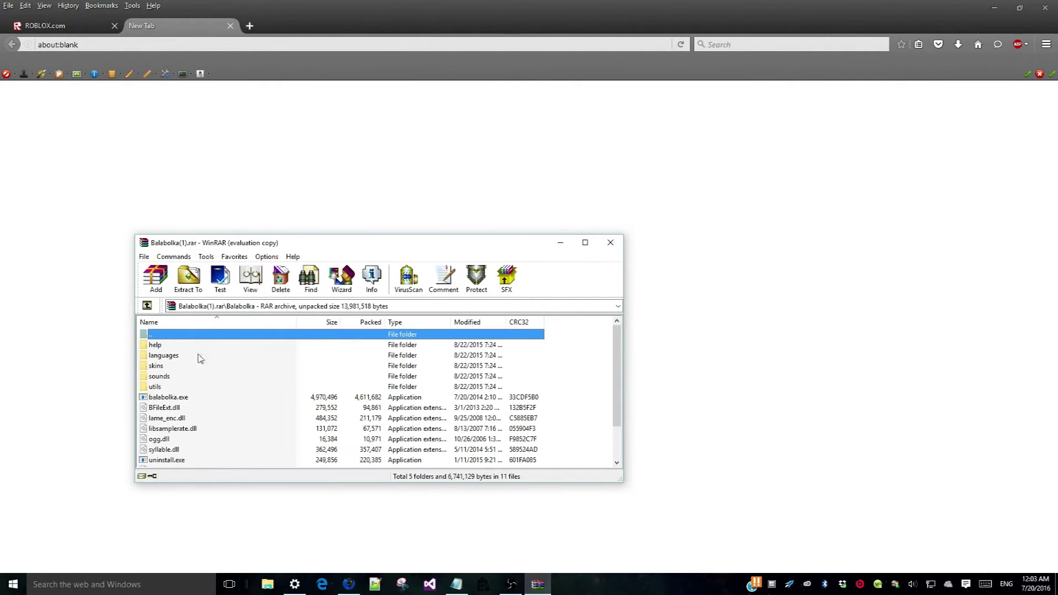
scroll(170, 391, down, 2)
scroll(176, 391, up, 2)
click(146, 305)
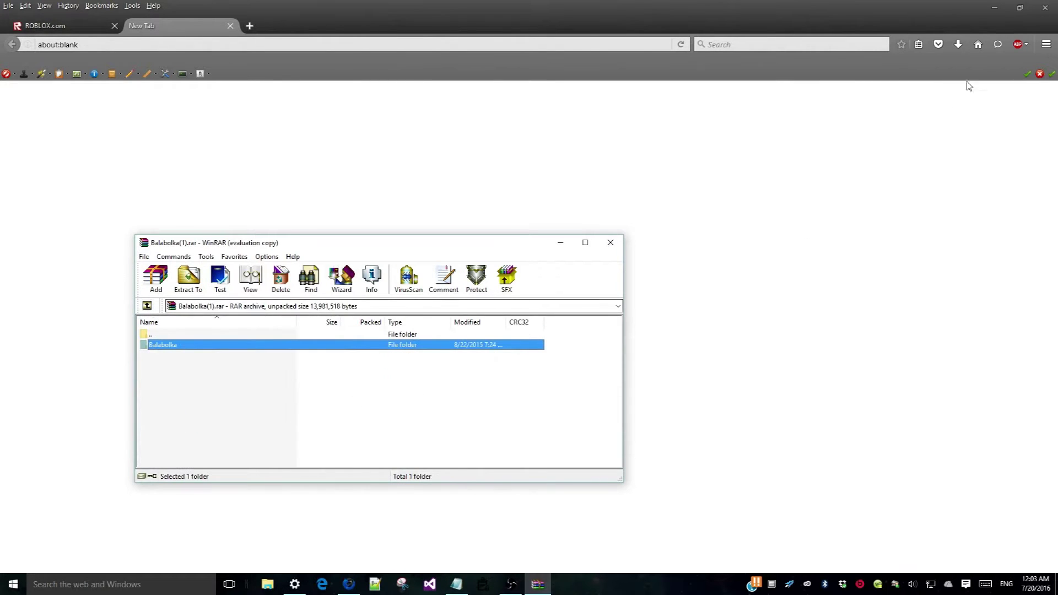
Step: Drag the Balabolka folder onto the desktop, close WinRAR and open the extracted folder
click(991, 9)
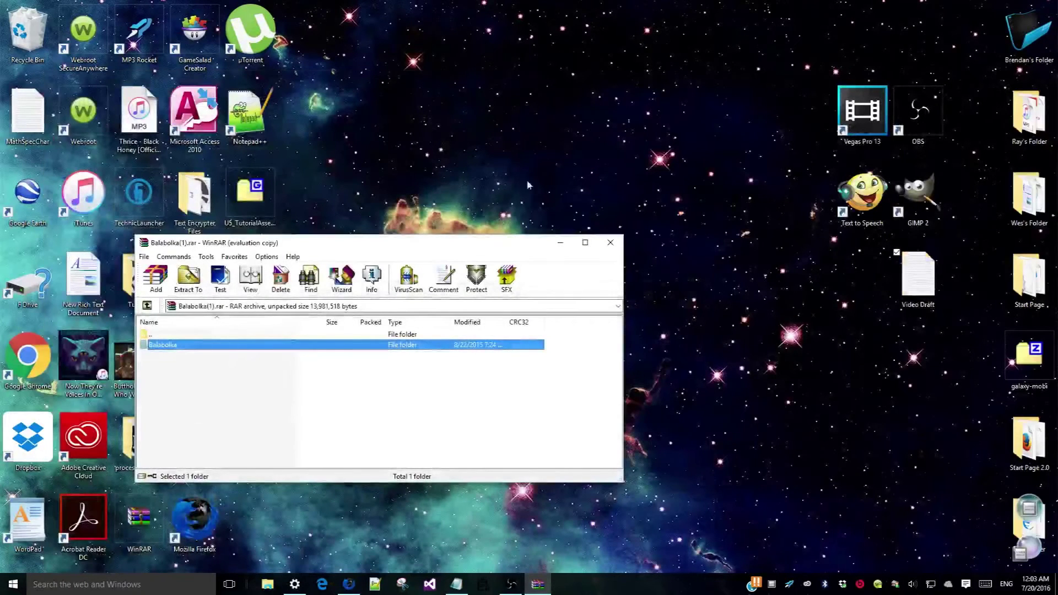
drag(184, 347, 710, 160)
drag(747, 124, 747, 369)
click(609, 244)
double_click(740, 380)
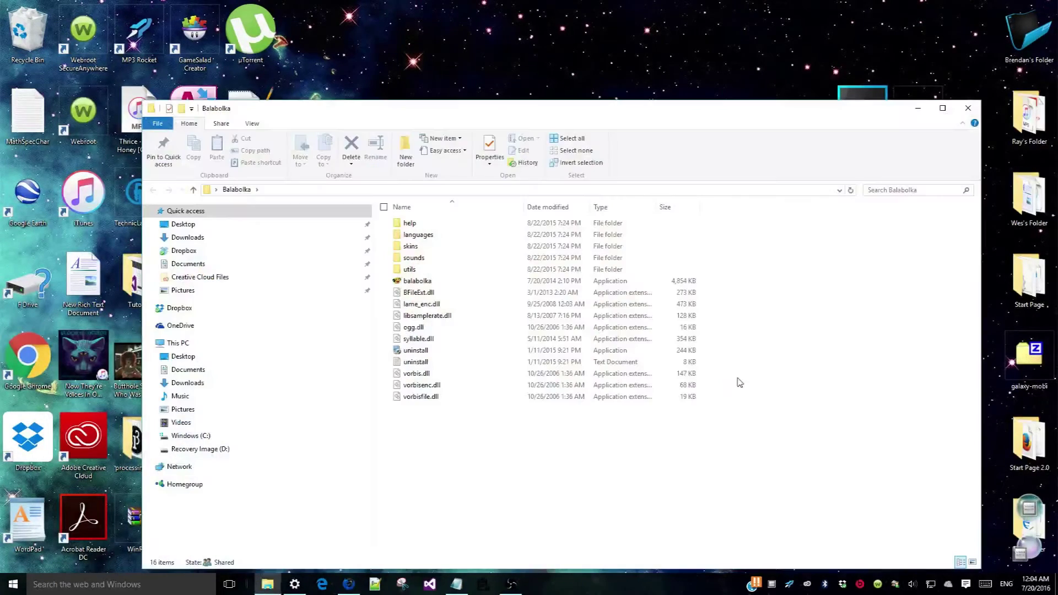
Step: Launch balabolka.exe, play 'Hello world.' aloud, then delete the text and close Balabolka
double_click(509, 286)
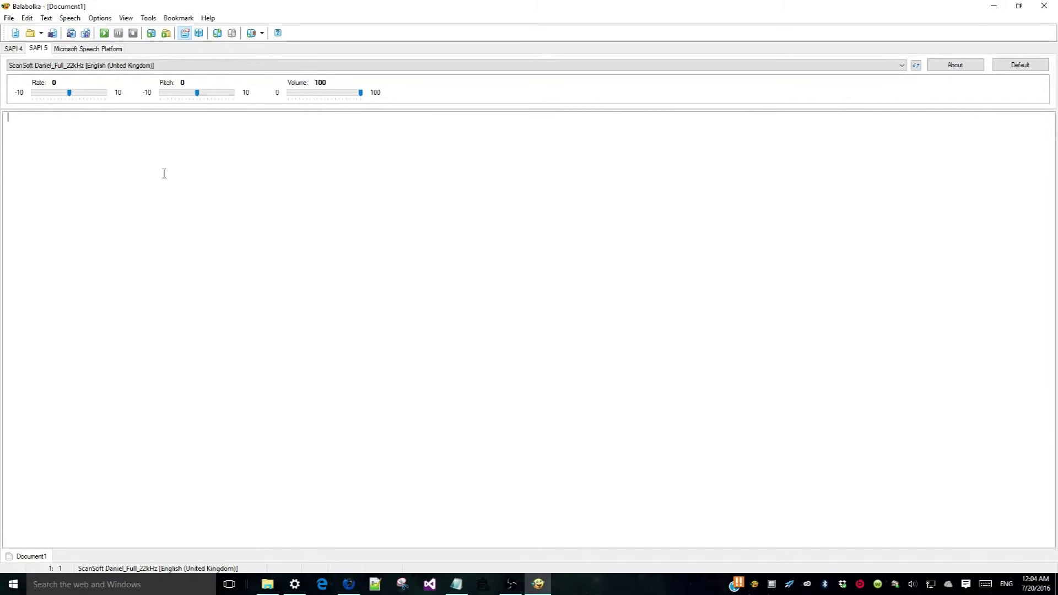
text(H)
drag(64, 114, 1, 125)
click(104, 33)
key(BackSpace)
key(BackSpace)
key(BackSpace)
key(BackSpace)
key(BackSpace)
key(BackSpace)
key(BackSpace)
key(BackSpace)
key(BackSpace)
key(BackSpace)
key(BackSpace)
click(1045, 6)
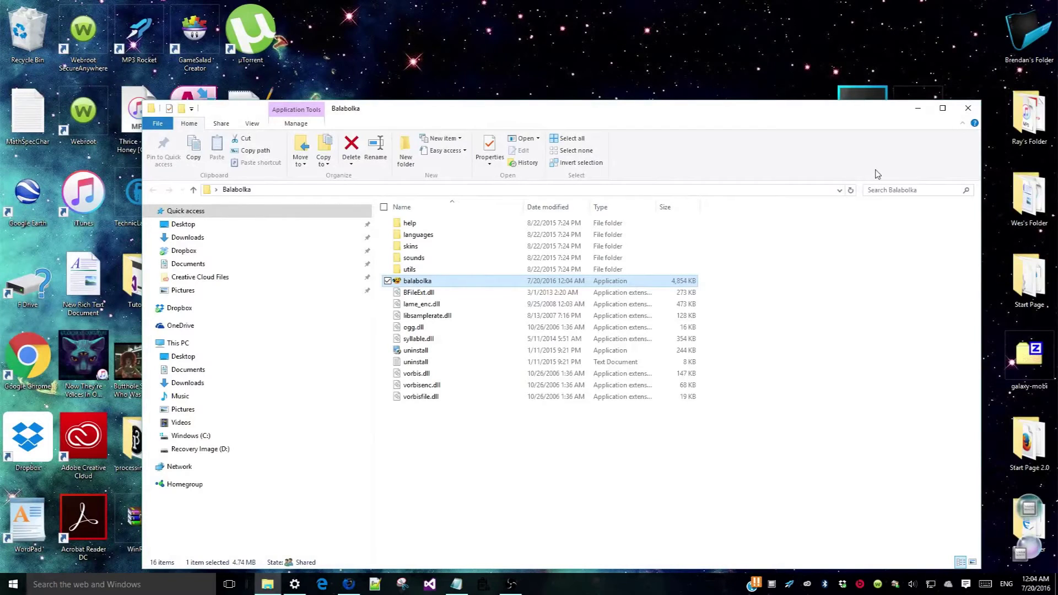
click(918, 108)
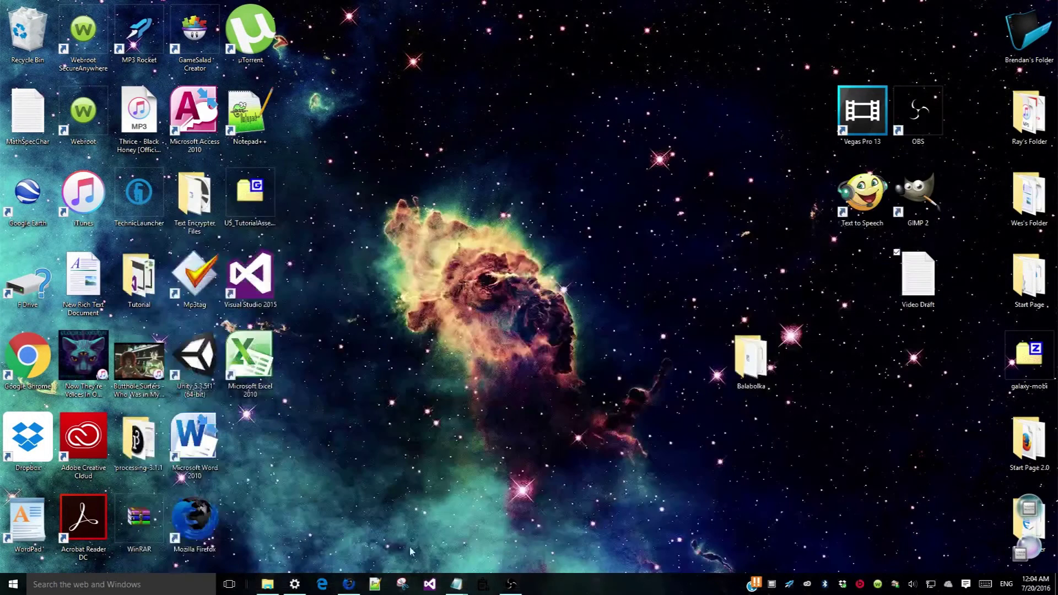
click(355, 590)
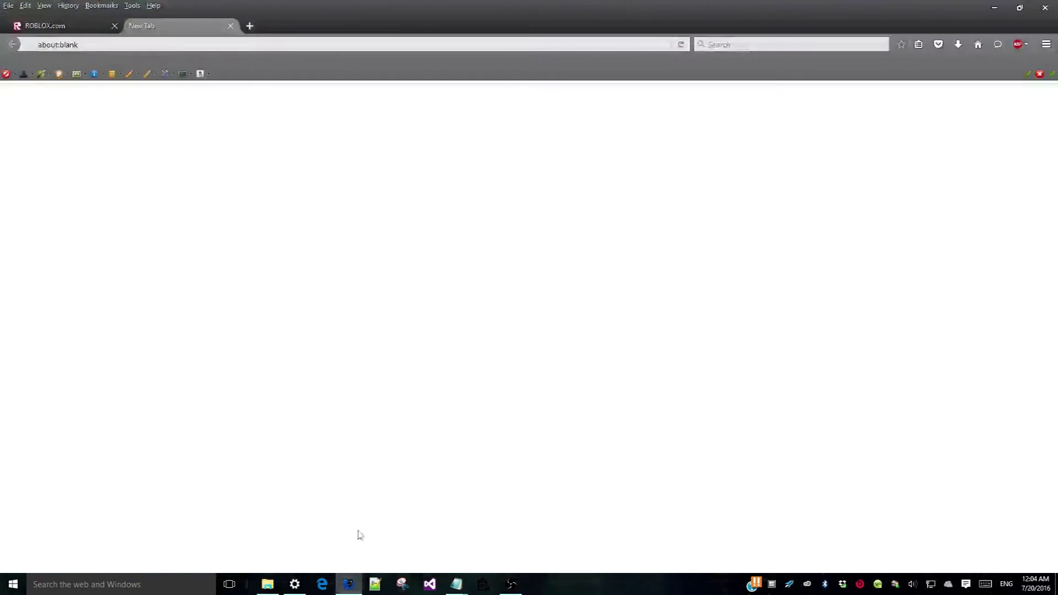
click(114, 26)
click(108, 45)
key(BackSpace)
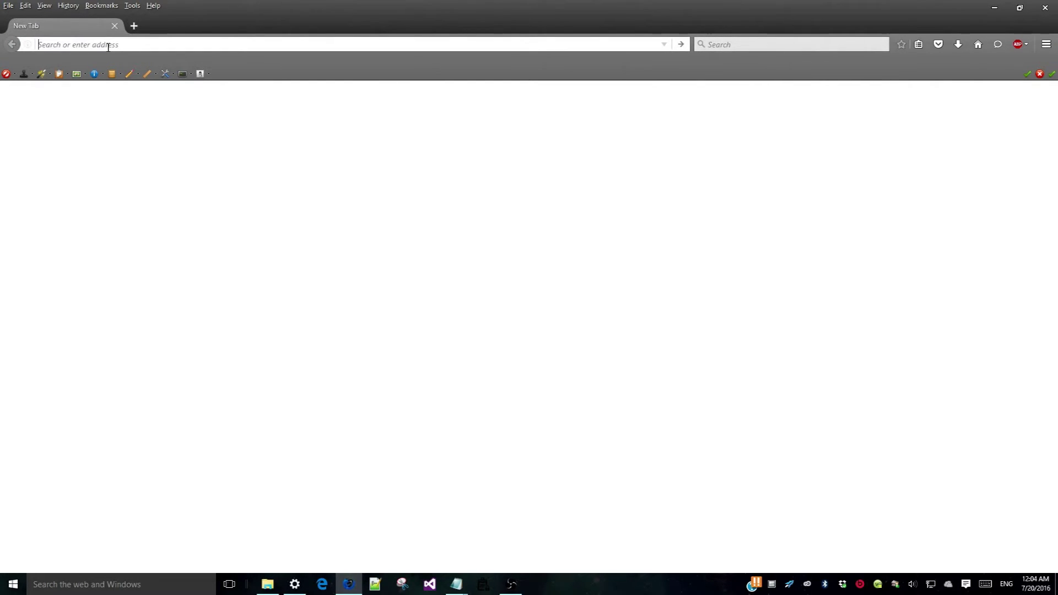
text(http://adf.ly/1T67Ji)
key(Return)
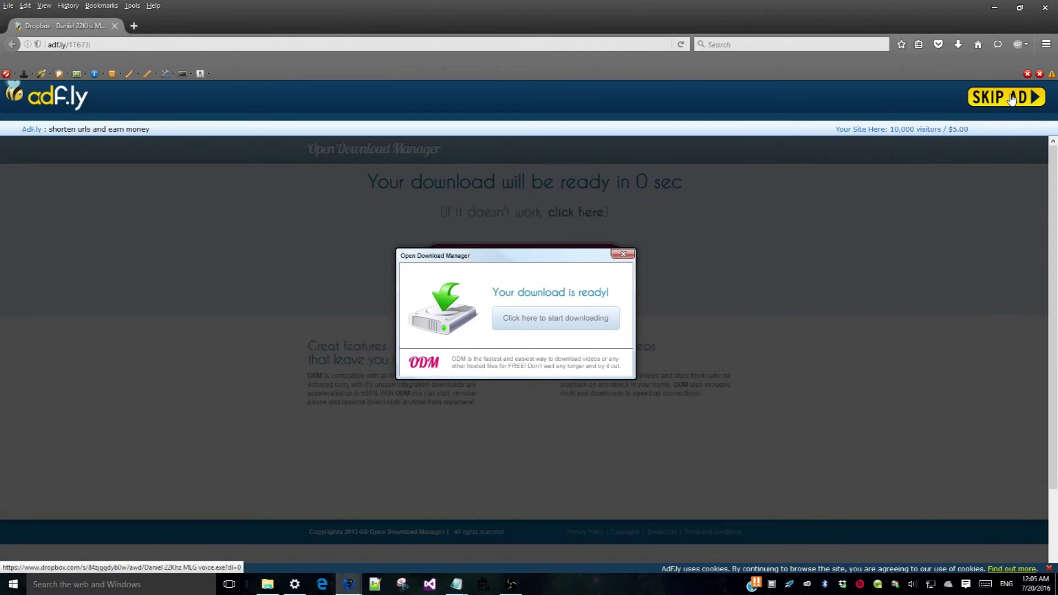
Step: Skip the ad and download Daniel 22Khz MLG voice.exe from Dropbox, dismissing the sign-up popup
click(1012, 98)
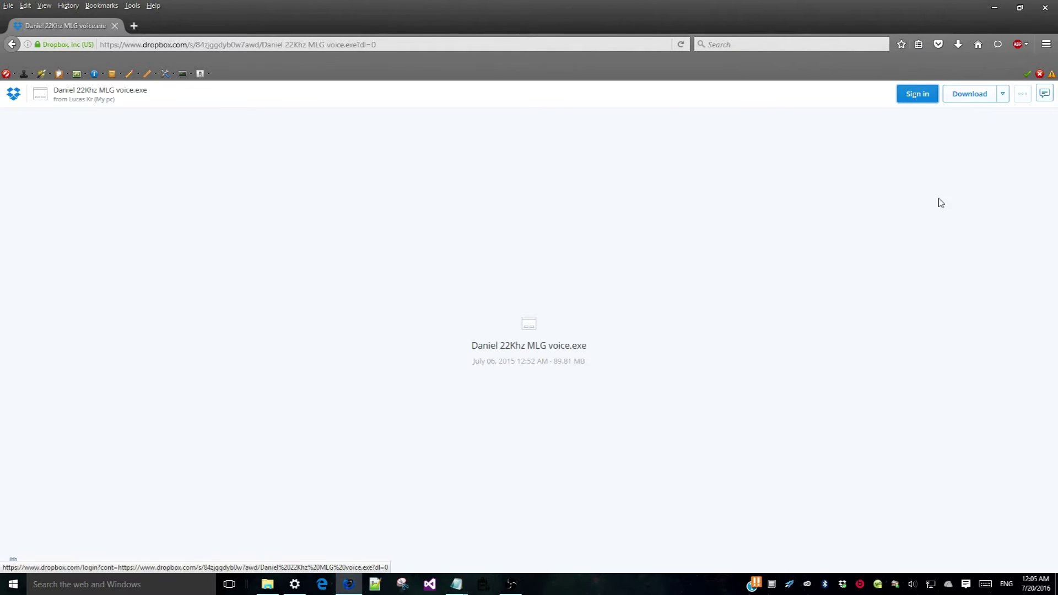
click(970, 94)
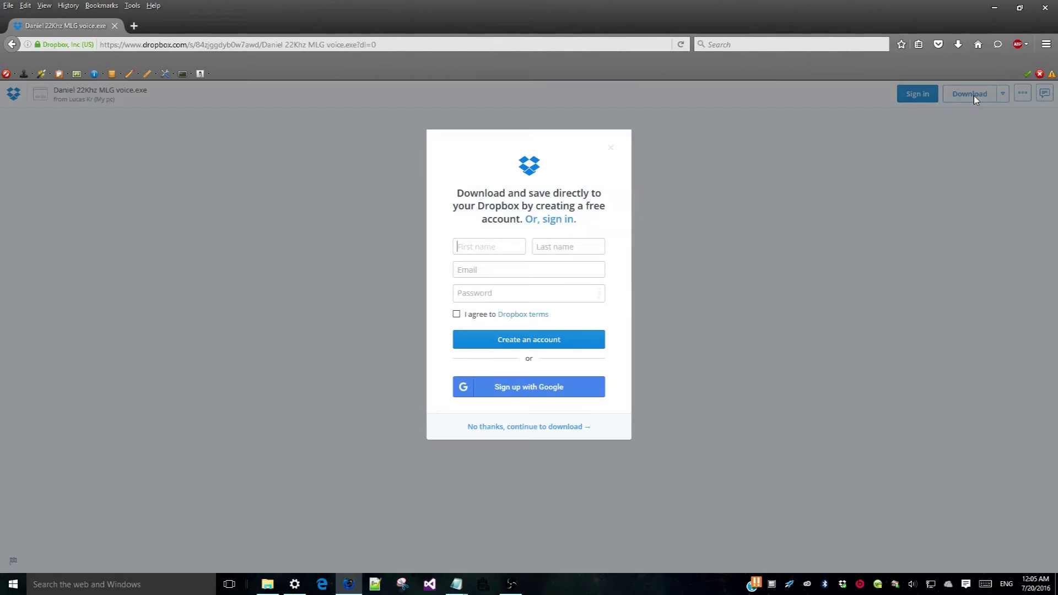
click(611, 148)
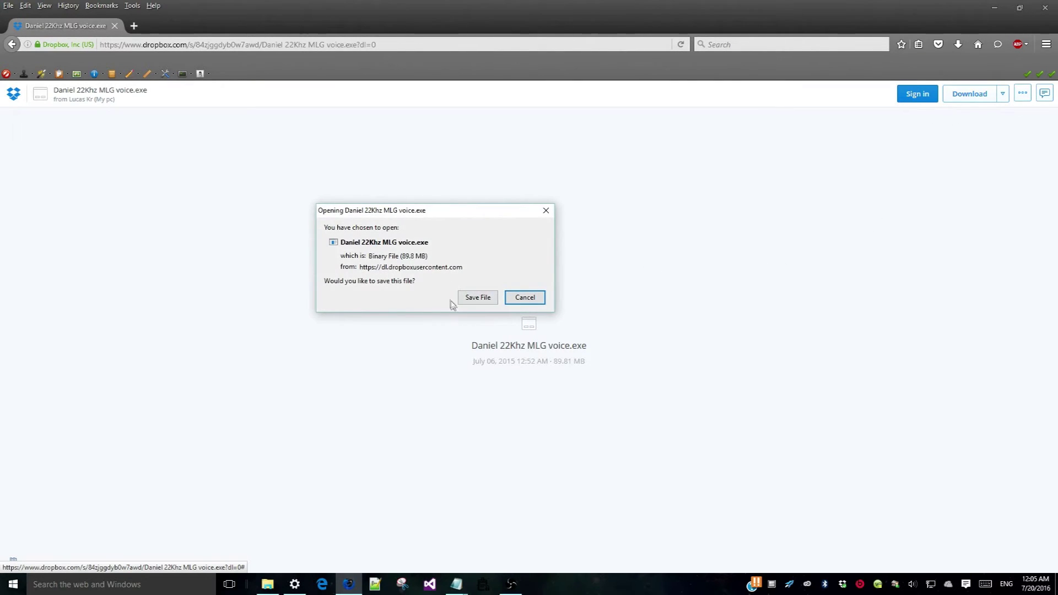
click(478, 298)
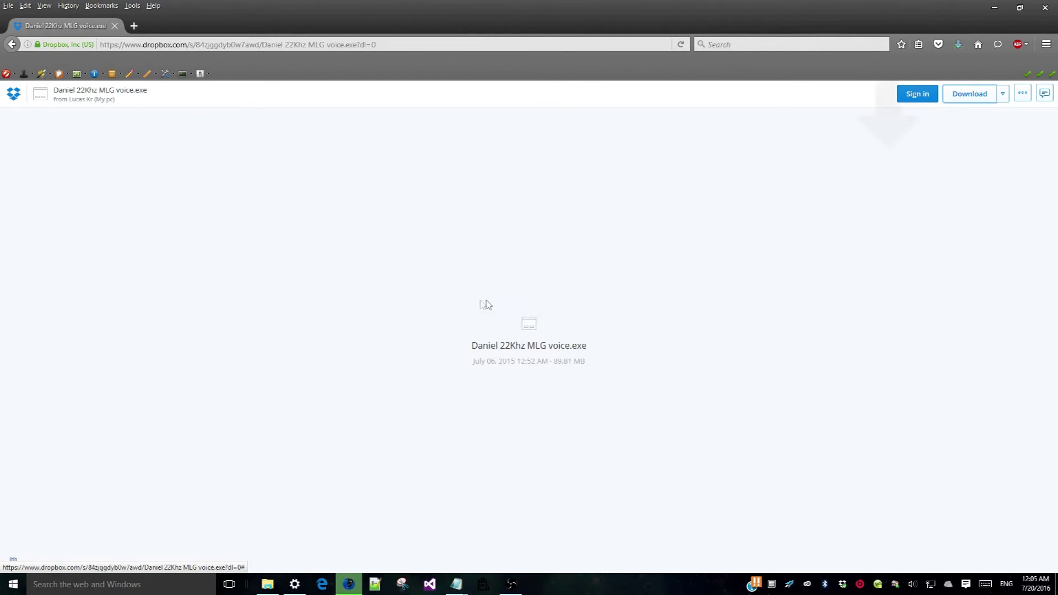
Step: Run Daniel 22Khz MLG voice(1).exe from Downloads and expand the permission prompt's details
click(960, 46)
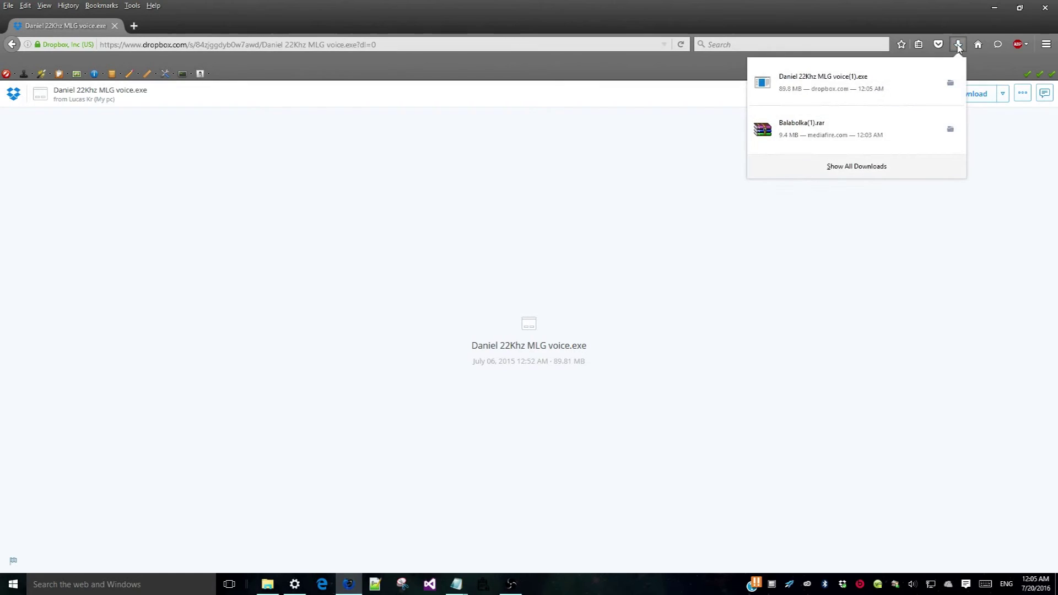
click(882, 90)
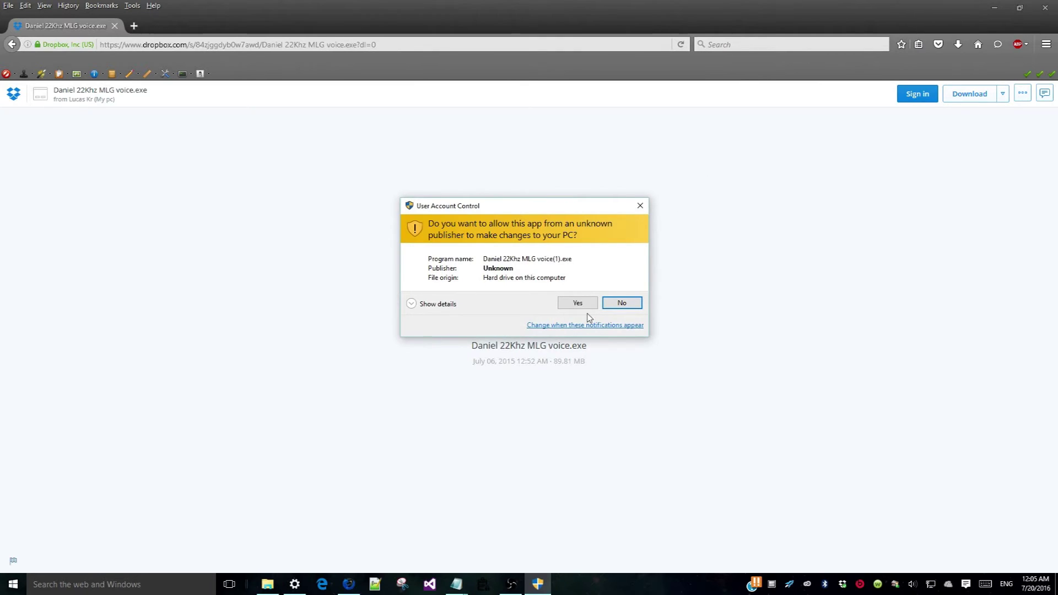
click(412, 305)
Step: Allow the installer in the UAC prompt and continue past the InstallShield welcome page
click(577, 321)
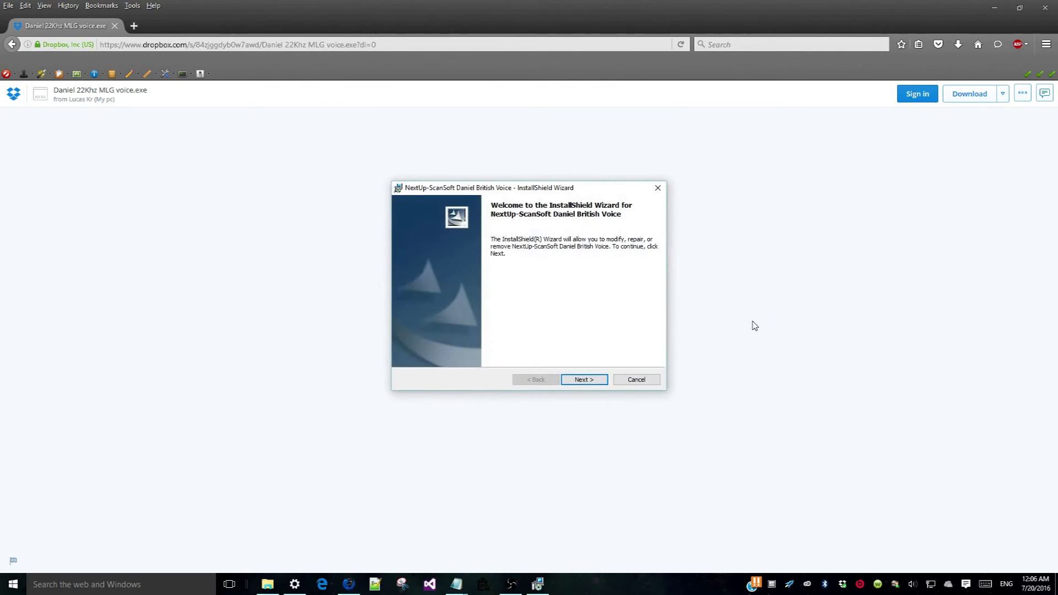
click(590, 384)
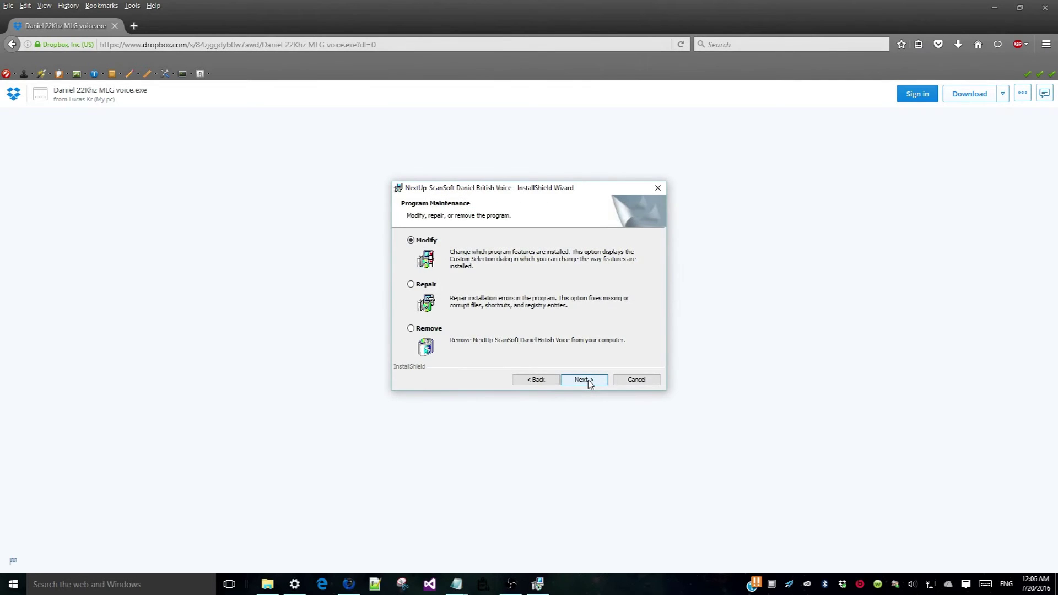